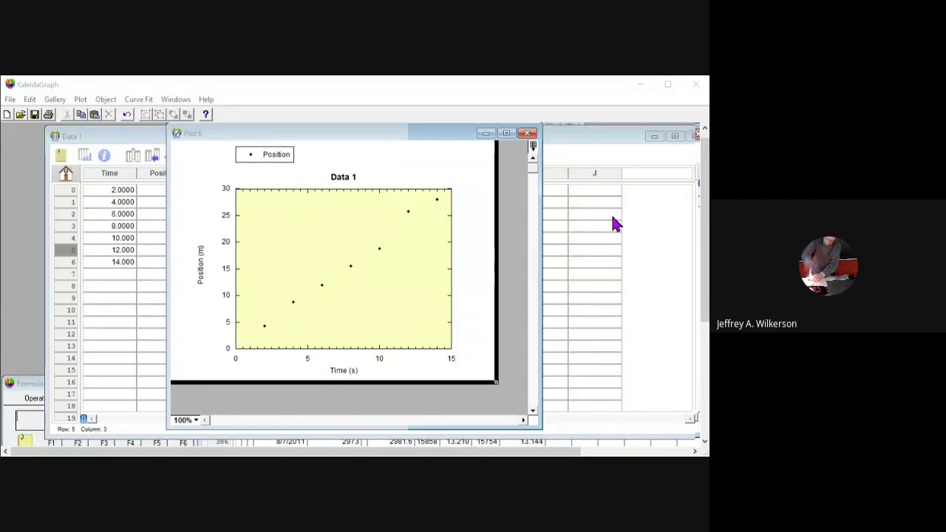
# Bring the Data 1 table in front of Plot 6 and rename column E as "New Time"
pyautogui.click(612, 215)
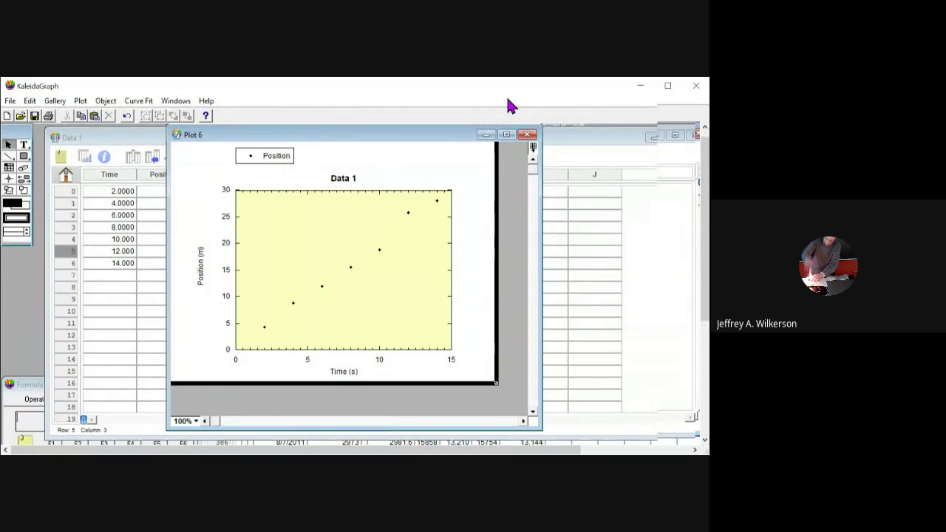
pyautogui.moveTo(443, 134); pyautogui.dragTo(580, 130)
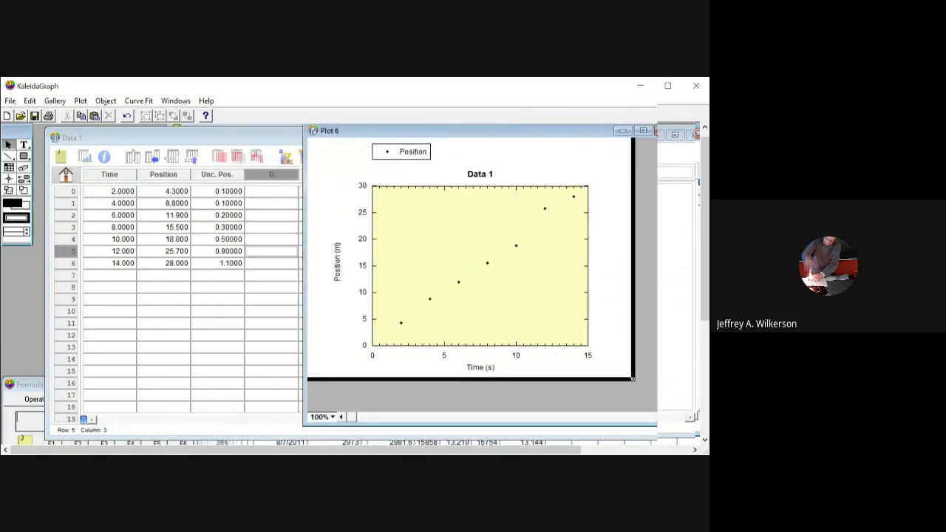
pyautogui.click(258, 418)
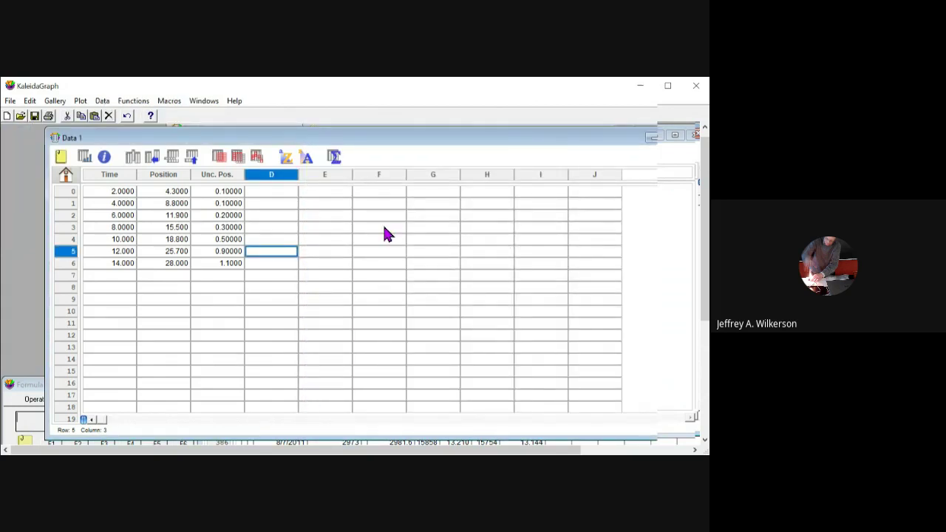
pyautogui.doubleClick(338, 175)
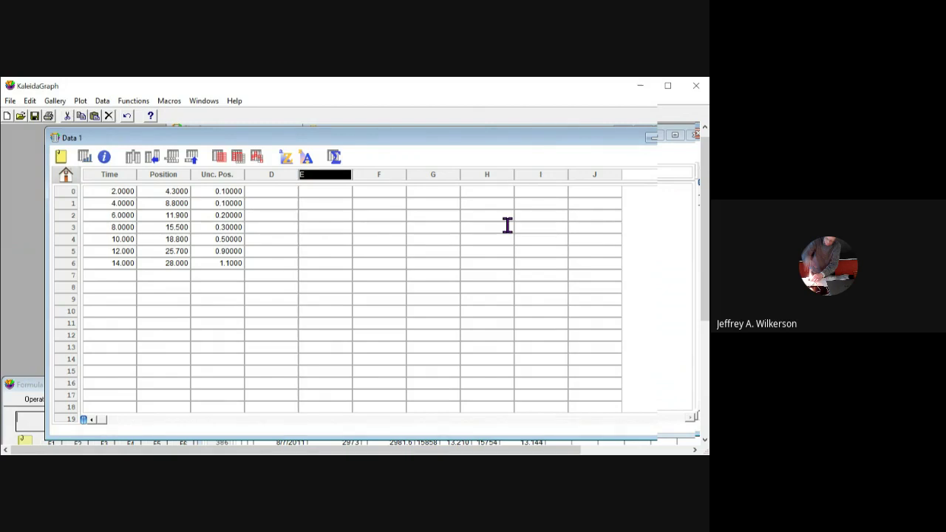
pyautogui.write('New Ti')
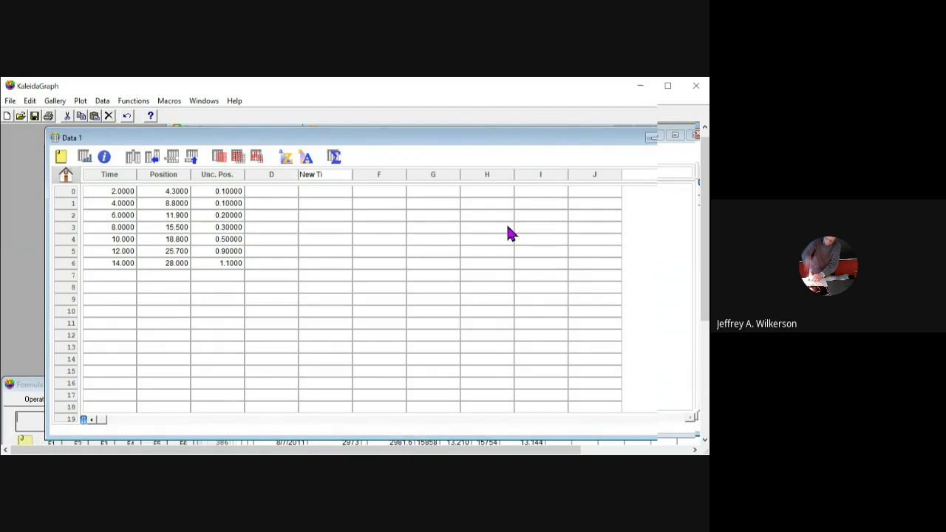
pyautogui.write('me')
pyautogui.press('Return')
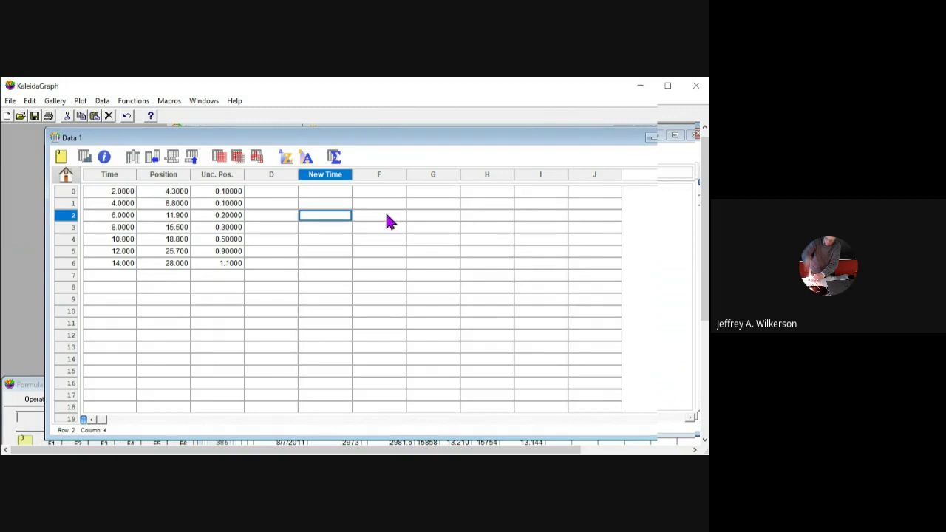
# Rename column F of the Data 1 table as "Time squared"
pyautogui.press('Tab')
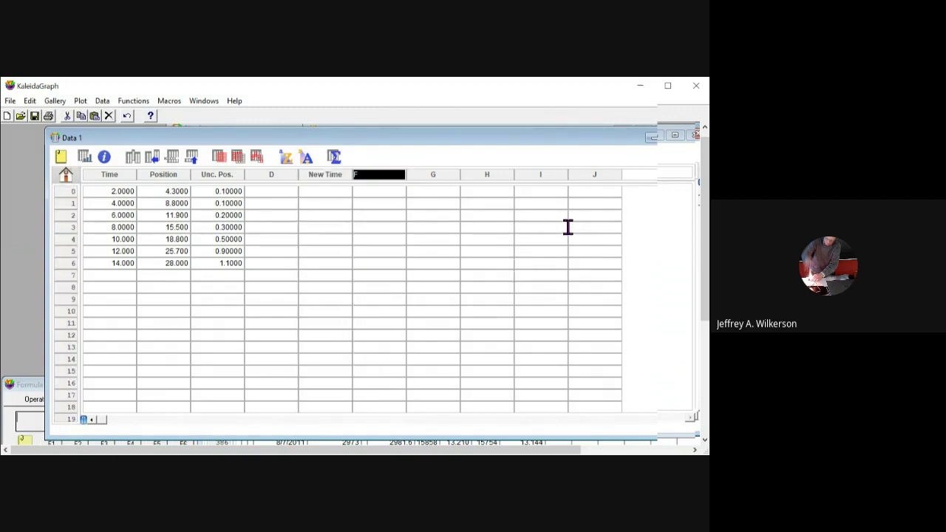
pyautogui.write('Time sq')
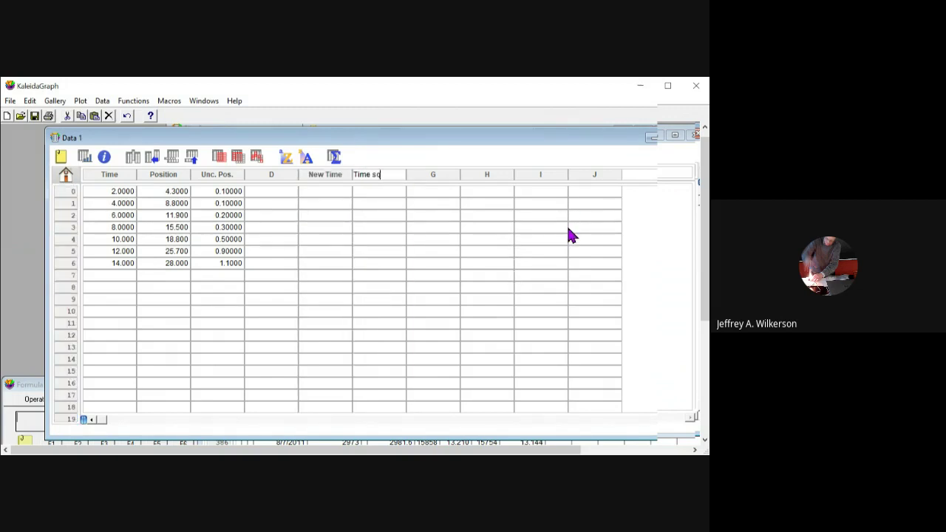
pyautogui.write('uared')
pyautogui.press('Return')
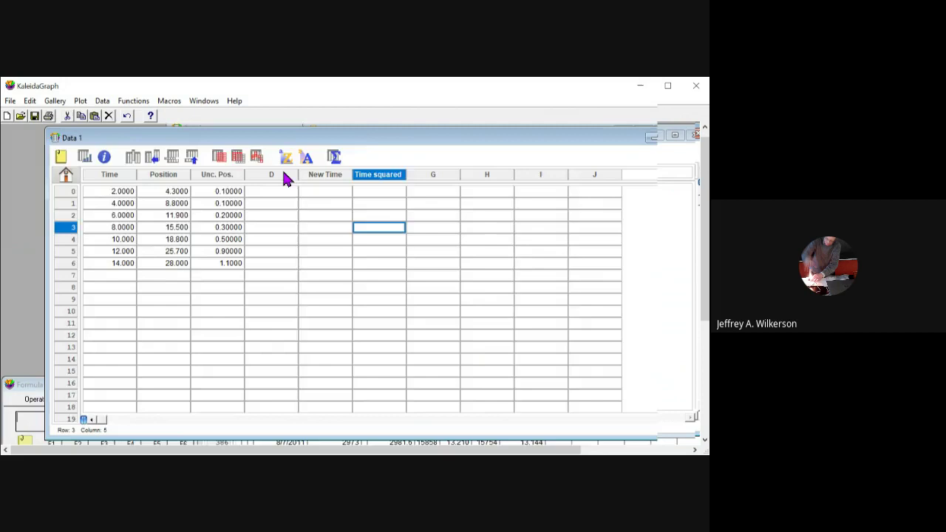
# Rearrange the windows so Plot 6 lies over the data table, and delete the plot's "Data 1" title
pyautogui.moveTo(311, 137); pyautogui.dragTo(365, 213)
pyautogui.click(545, 191)
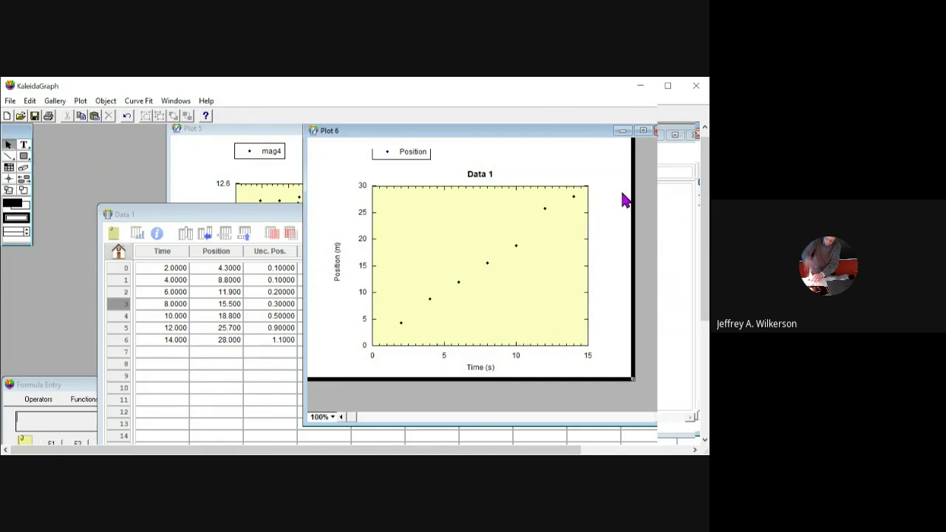
pyautogui.moveTo(573, 131); pyautogui.dragTo(409, 212)
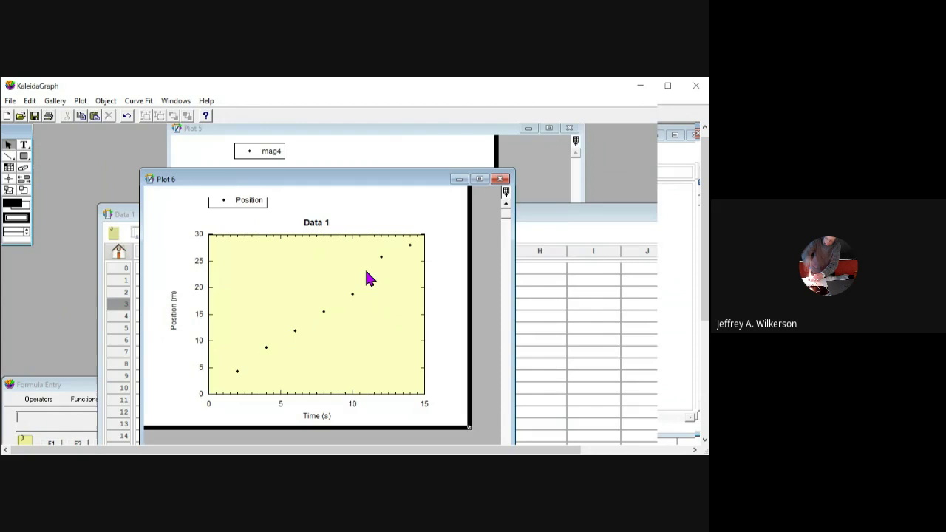
pyautogui.click(317, 222)
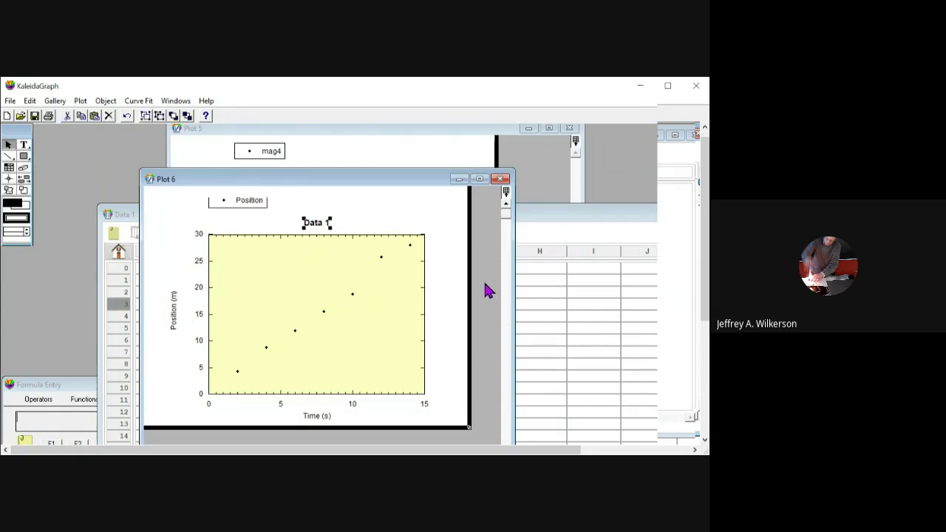
pyautogui.click(488, 291)
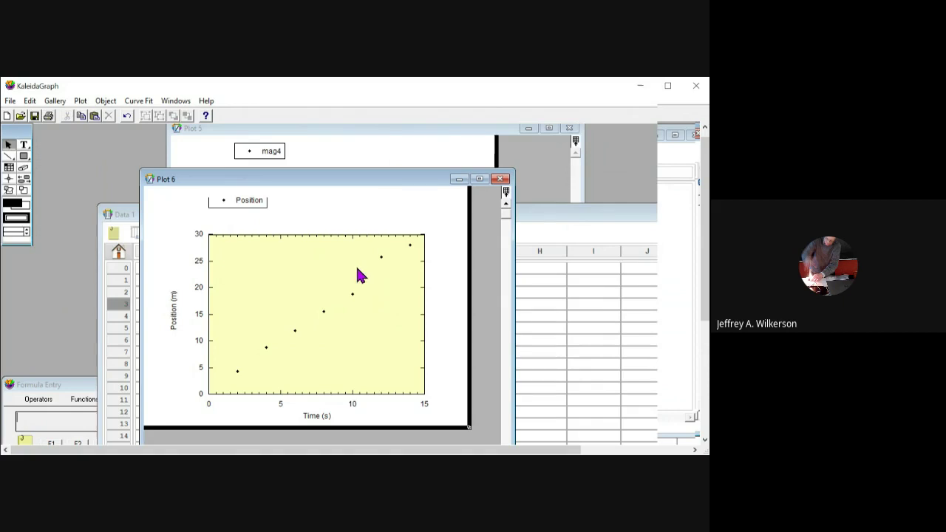
# Reposition and slightly enlarge the Plot 6 window, and delete the Position legend above the graph
pyautogui.moveTo(357, 179); pyautogui.dragTo(291, 127)
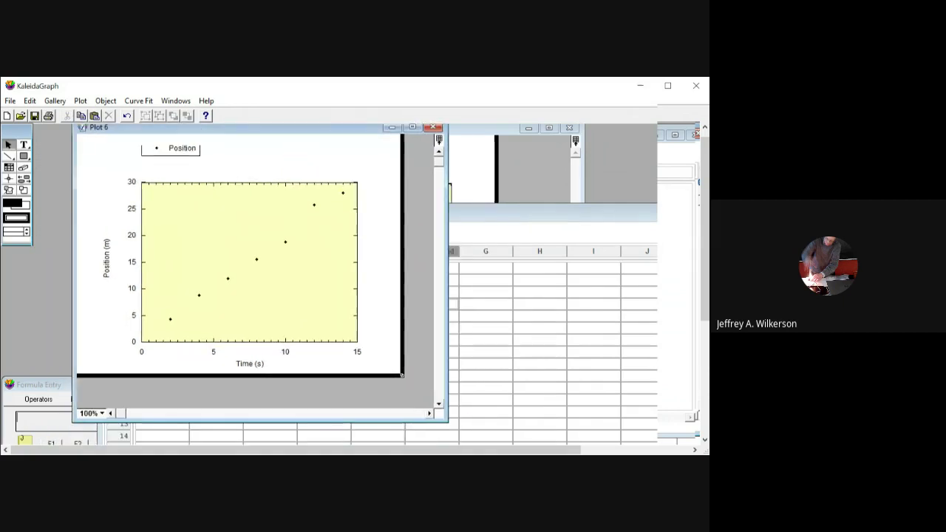
pyautogui.moveTo(446, 422); pyautogui.dragTo(465, 433)
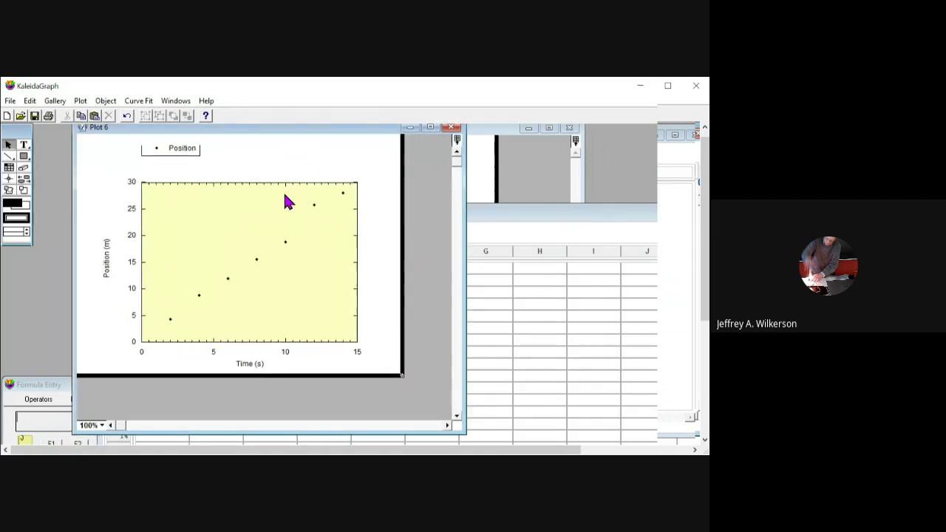
pyautogui.moveTo(317, 160); pyautogui.dragTo(356, 171)
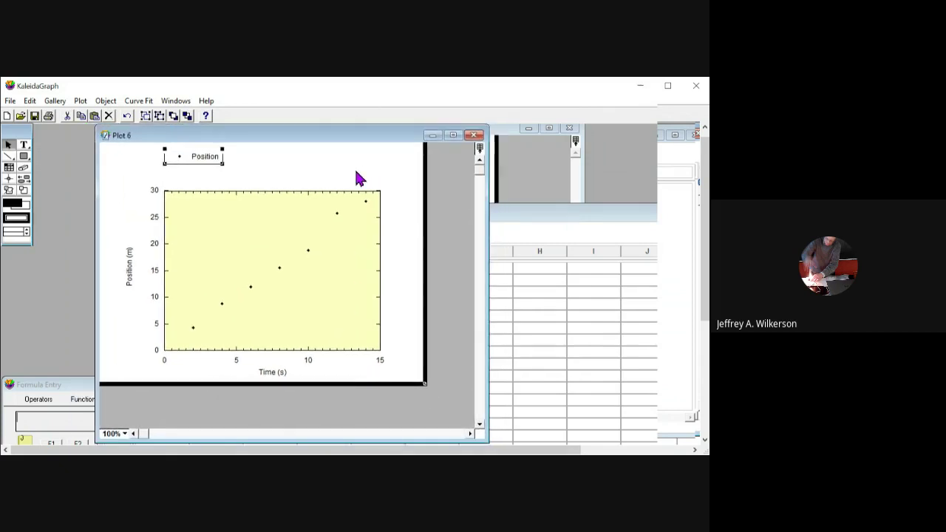
pyautogui.press('Delete')
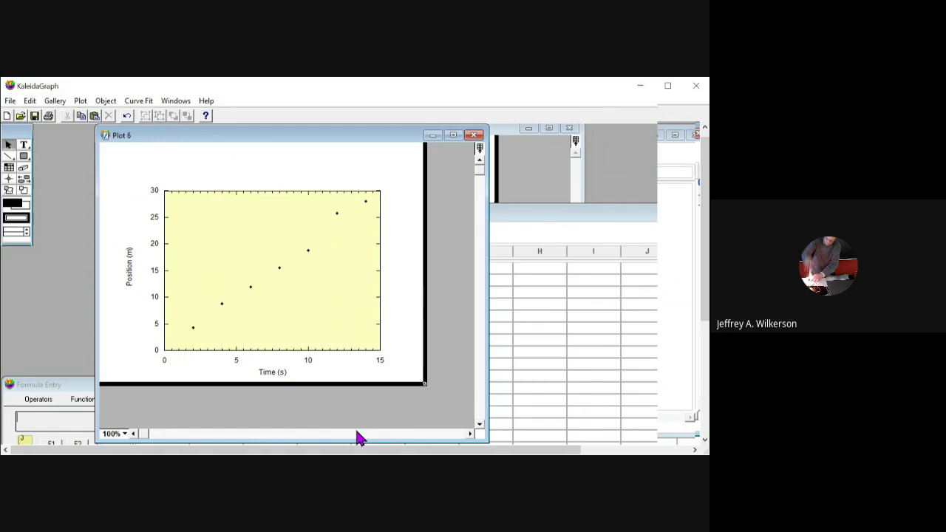
# Turn the display of Plot 6's legend back on
pyautogui.click(79, 100)
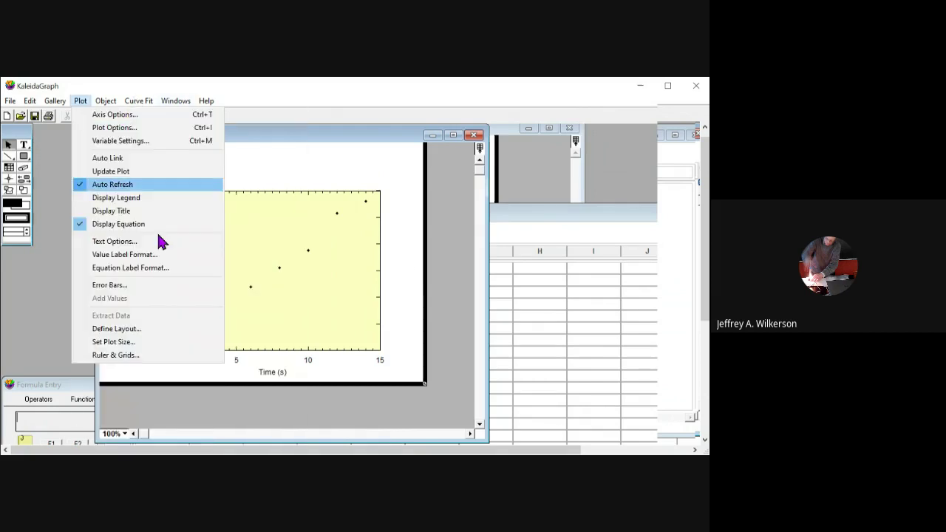
pyautogui.press('Down')
pyautogui.press('Up')
pyautogui.press('Return')
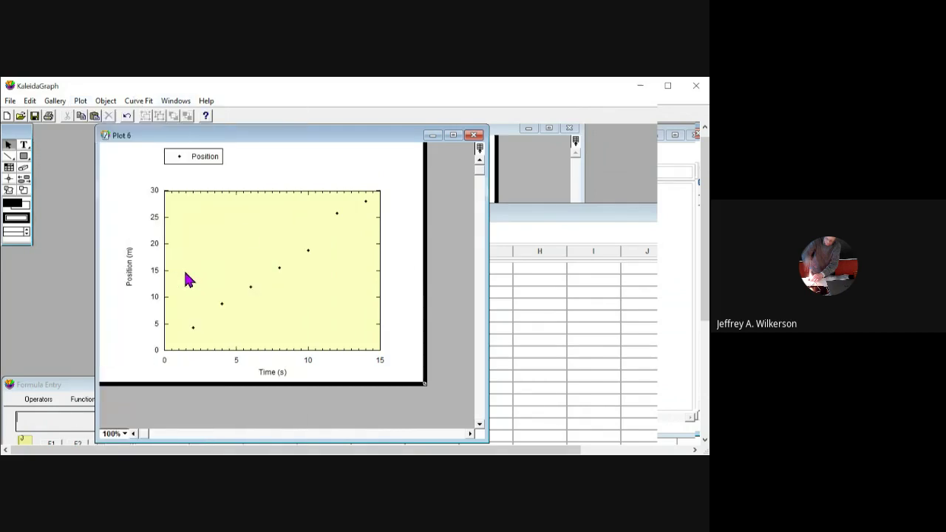
# Turn off the display of Plot 6's legend
pyautogui.click(80, 101)
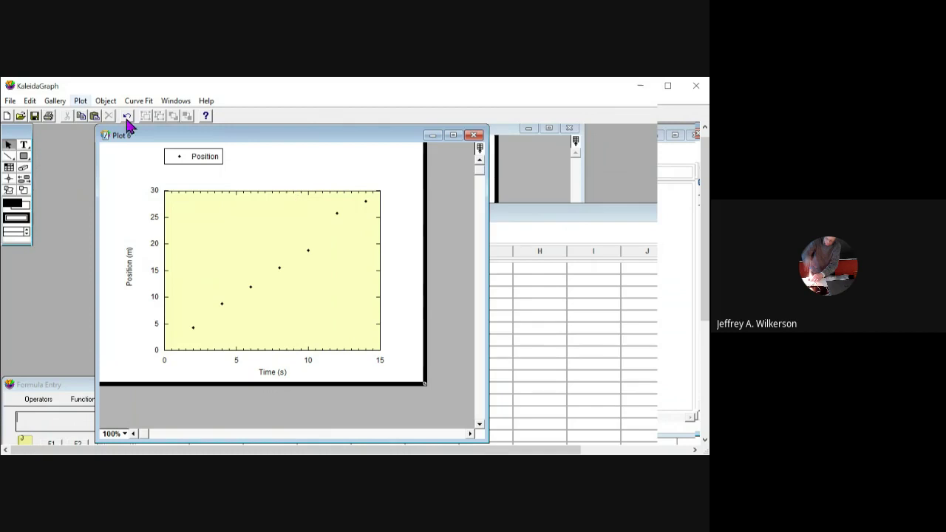
pyautogui.press('Down')
pyautogui.press('Down')
pyautogui.press('Down')
pyautogui.press('Down')
pyautogui.press('Down')
pyautogui.press('Return')
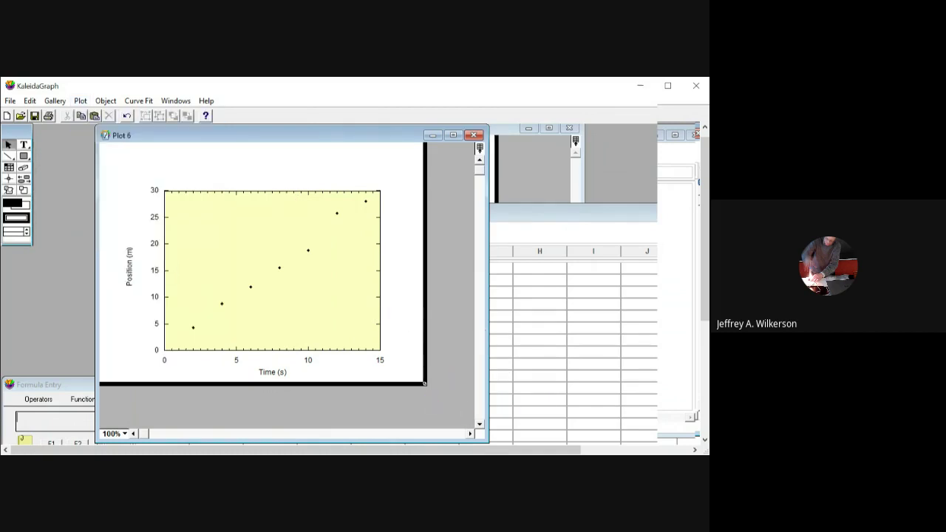
# Add X error bars to the Position data with a linked Fixed Value error of 0.3 and plot them
pyautogui.hotkey('alt', 'p')
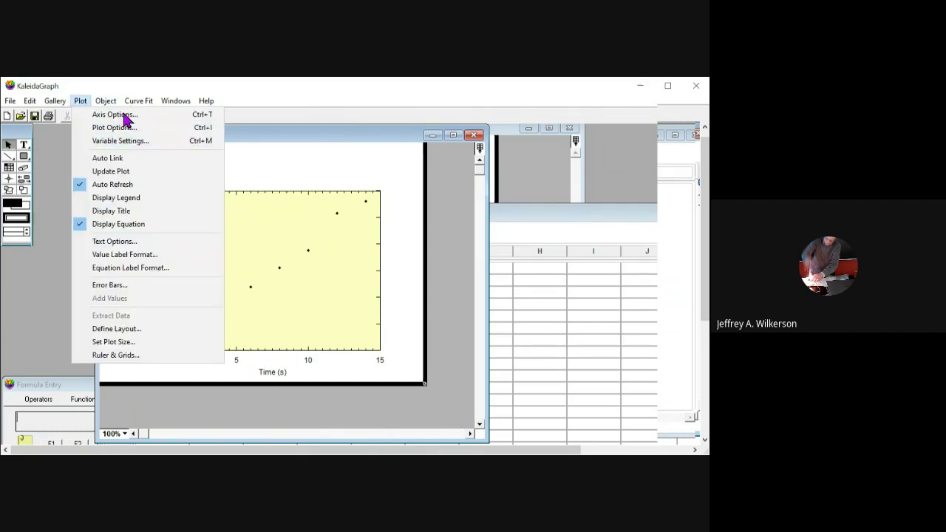
pyautogui.press('Return')
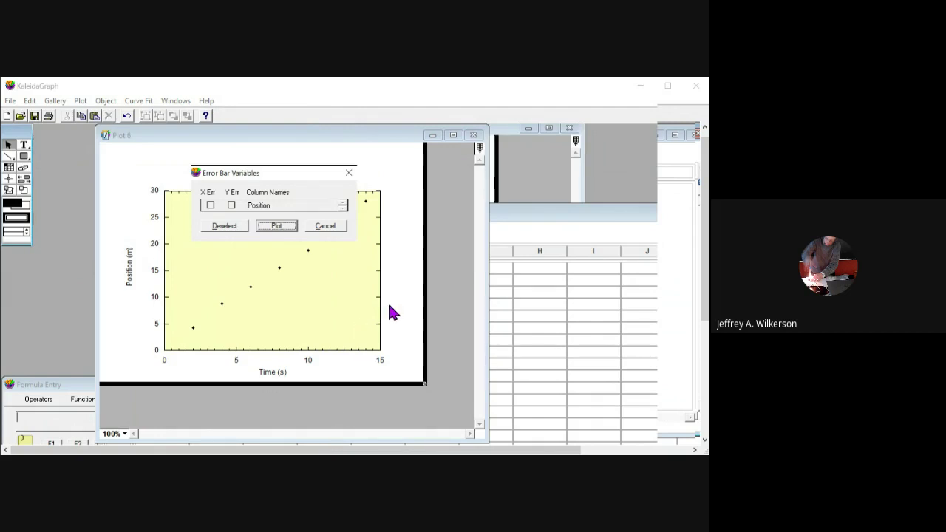
pyautogui.click(211, 206)
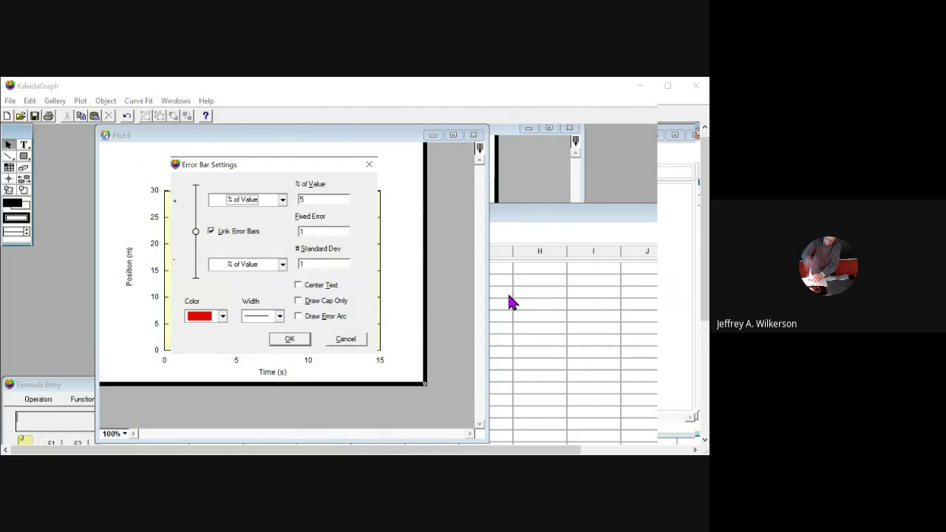
pyautogui.click(321, 231)
pyautogui.hotkey('shift', 'Tab')
pyautogui.press('Down')
pyautogui.press('Tab')
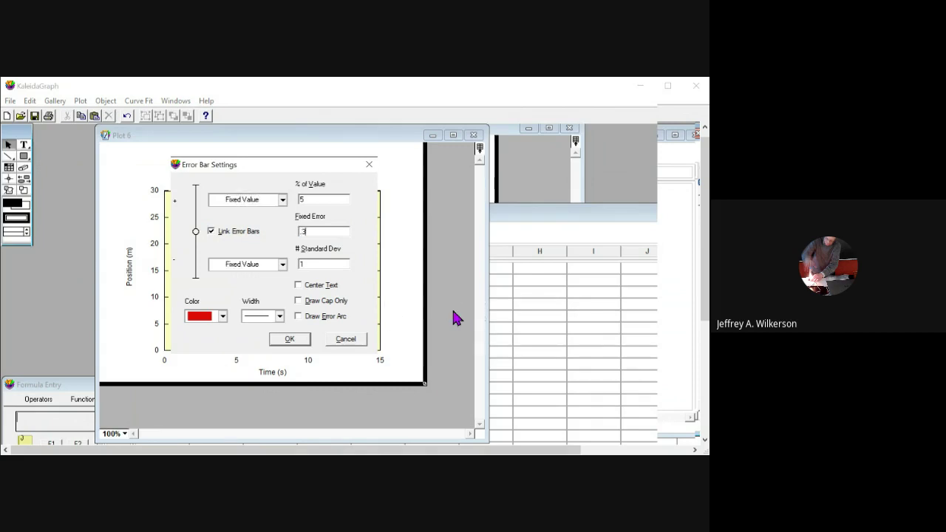
pyautogui.press('Return')
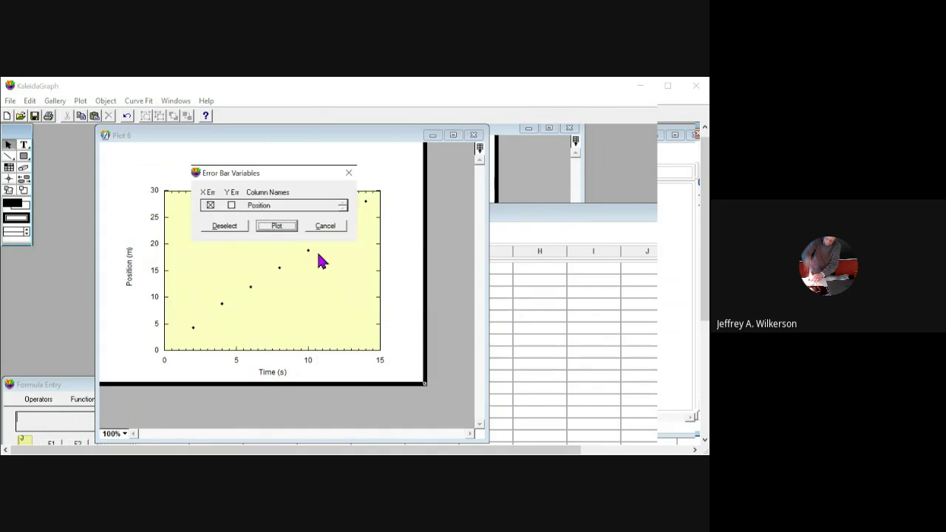
pyautogui.press('Return')
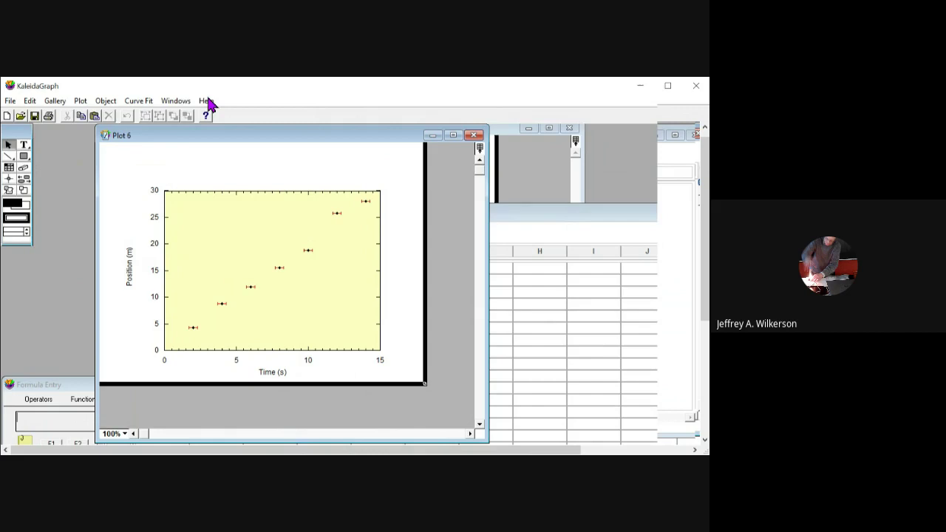
# Change the Position X error bars to black and their error type to % of Value, and replot
pyautogui.click(79, 100)
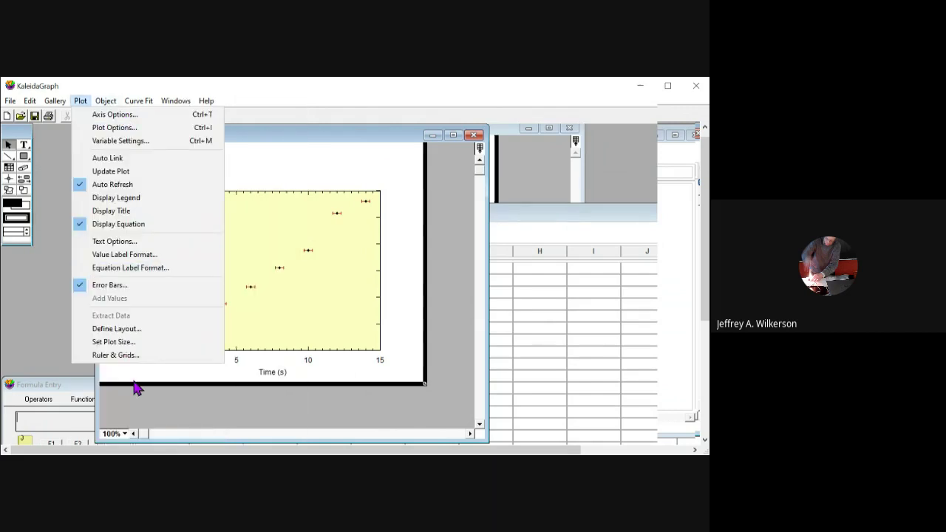
pyautogui.click(109, 285)
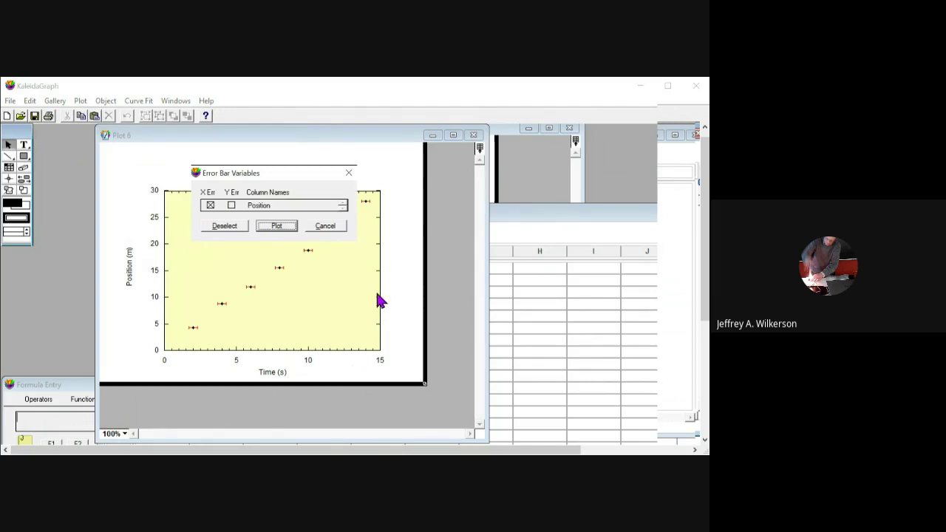
pyautogui.press('space')
pyautogui.press('space')
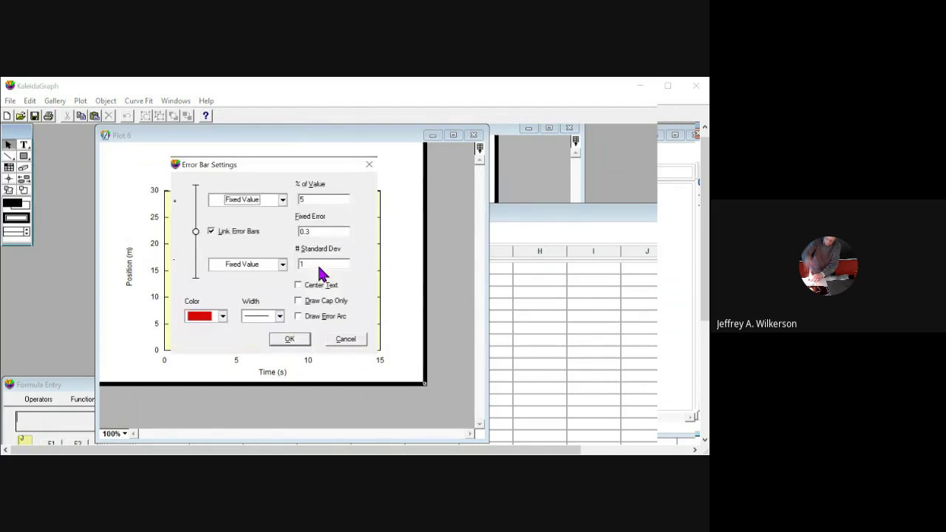
pyautogui.click(205, 316)
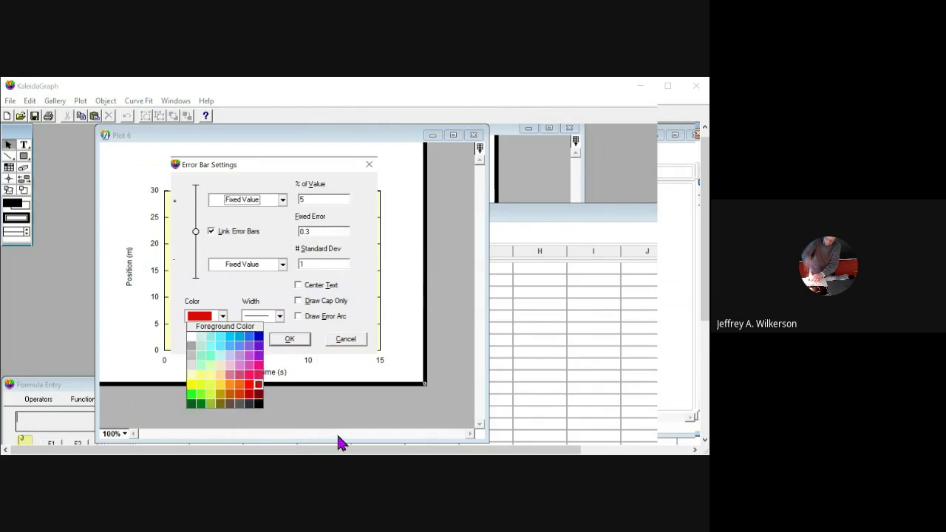
pyautogui.press('Return')
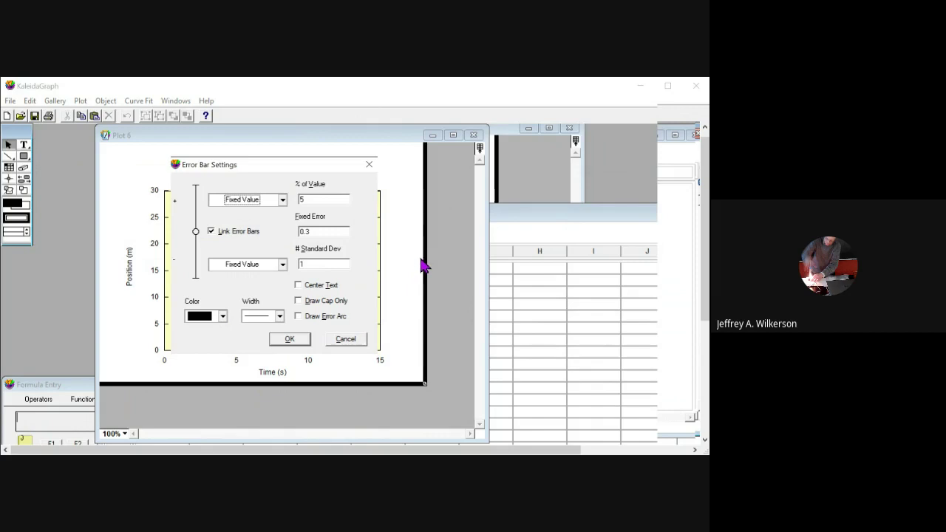
pyautogui.press('Up')
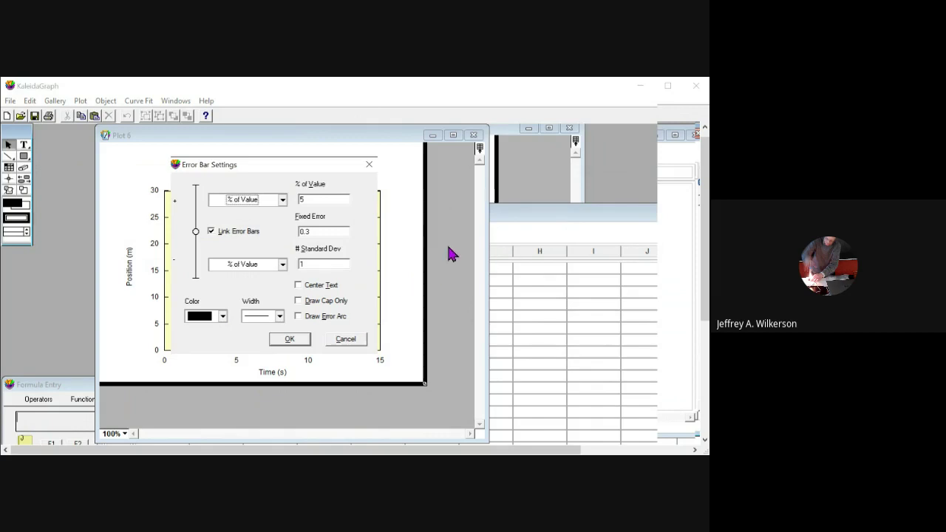
pyautogui.press('Return')
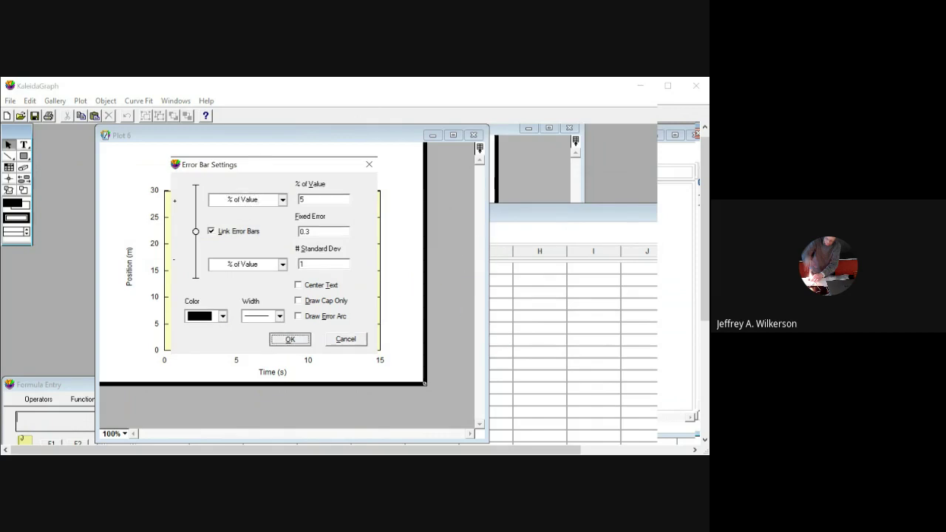
pyautogui.press('Return')
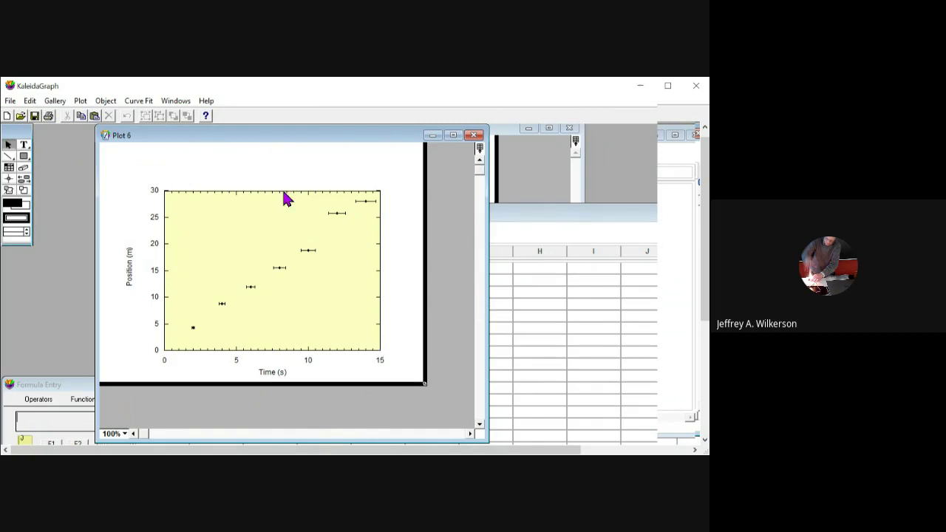
# Set the Position X error bars back to a linked Fixed Value error of 0.3 and replot
pyautogui.click(79, 101)
pyautogui.click(136, 287)
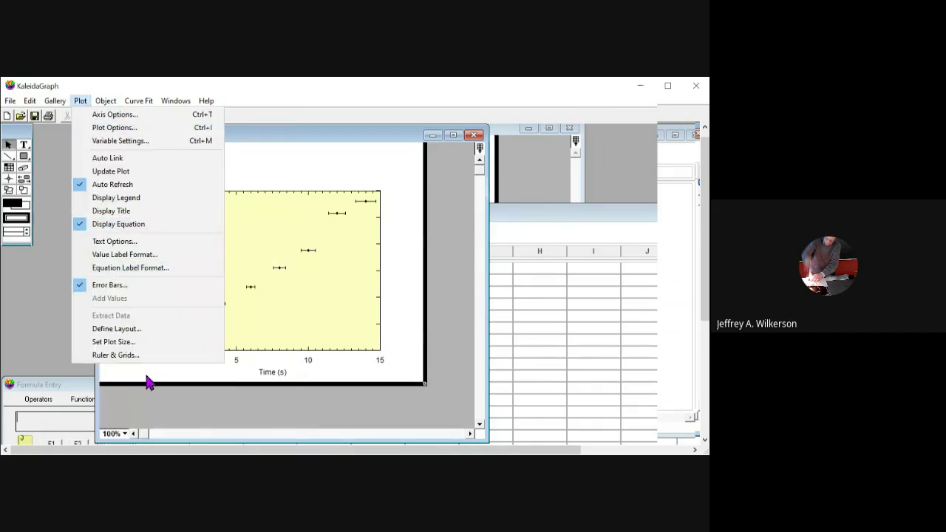
pyautogui.press('space')
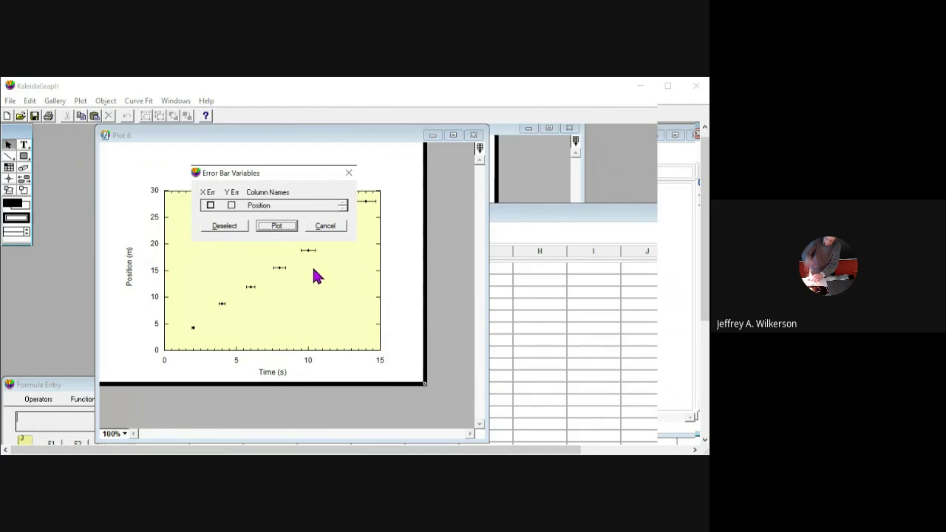
pyautogui.press('Return')
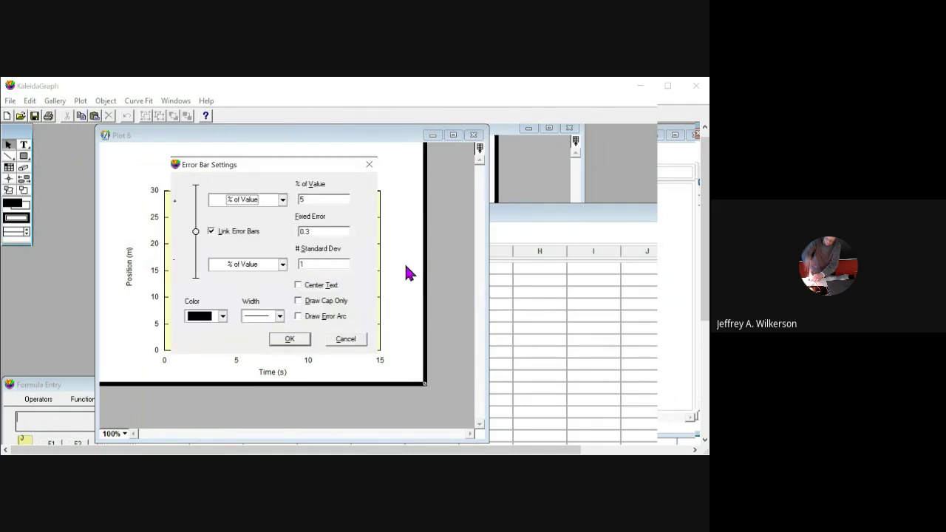
pyautogui.press('Down')
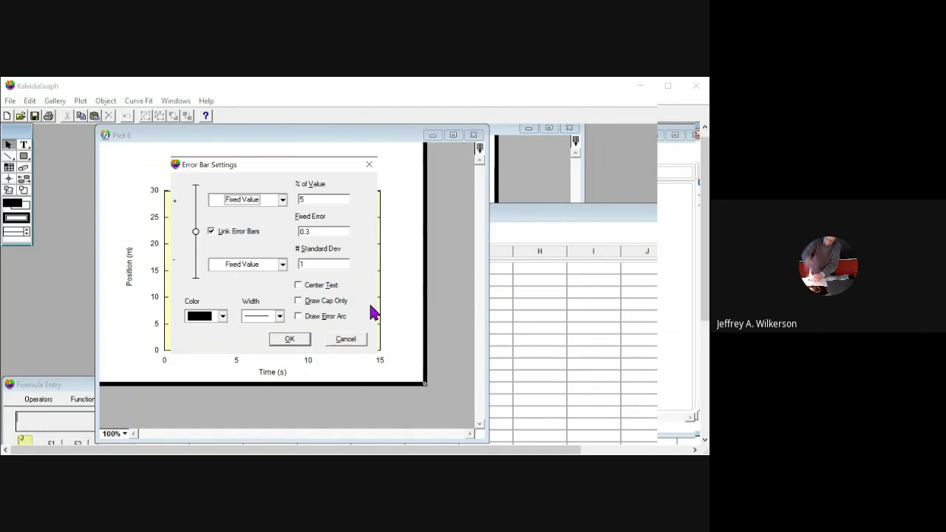
pyautogui.press('Return')
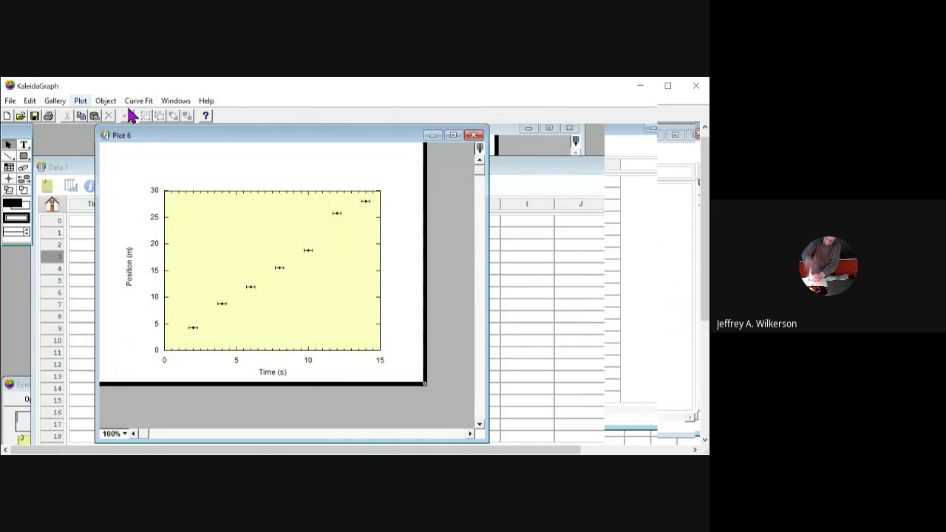
# Enable Y error bars for Position and set their color to black and their width to Hairline
pyautogui.click(79, 100)
pyautogui.click(97, 285)
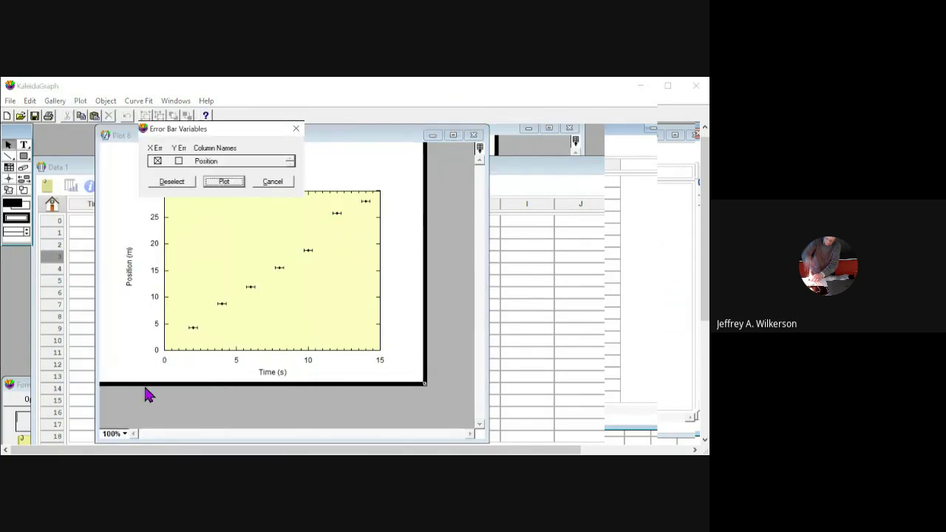
pyautogui.click(178, 160)
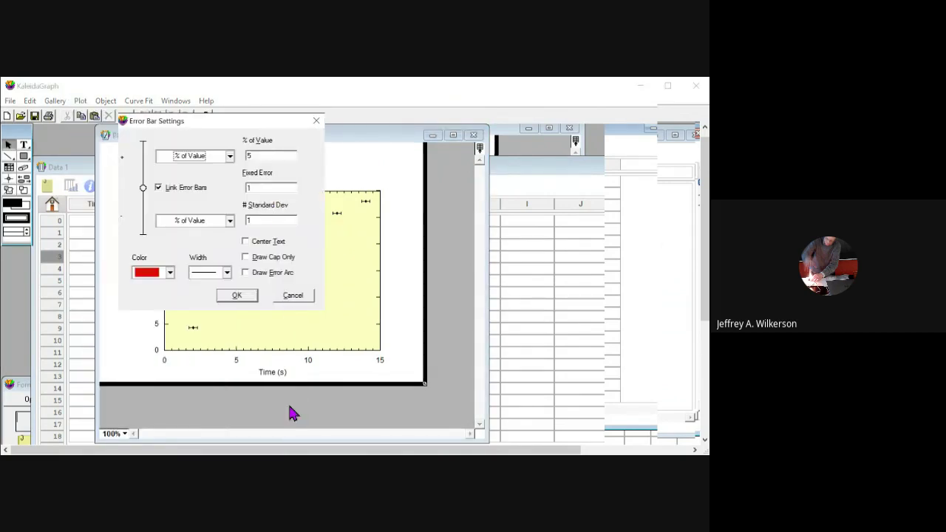
pyautogui.click(170, 272)
pyautogui.click(206, 360)
pyautogui.click(226, 272)
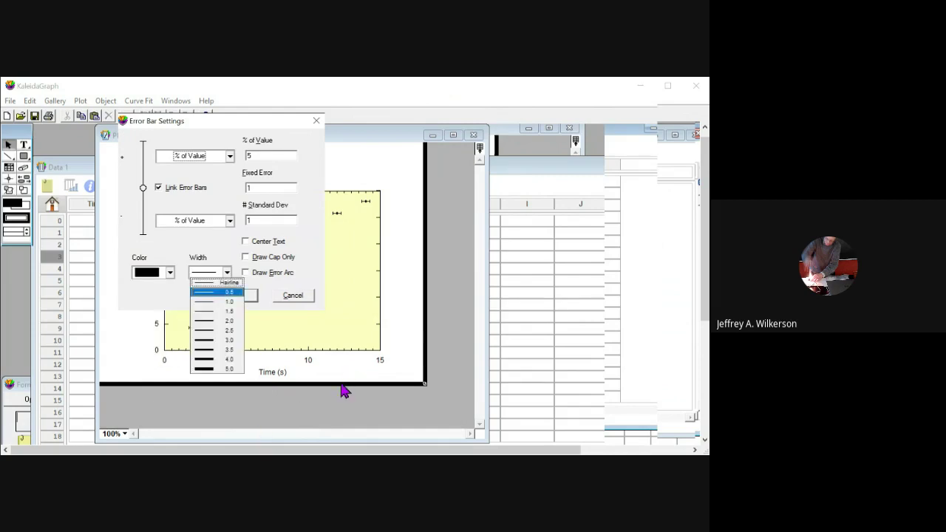
pyautogui.press('Down')
pyautogui.press('Down')
pyautogui.press('Down')
pyautogui.press('Down')
pyautogui.press('Down')
pyautogui.press('Down')
pyautogui.press('Down')
pyautogui.press('Down')
pyautogui.press('Up')
pyautogui.press('Up')
pyautogui.press('Up')
pyautogui.press('Up')
pyautogui.press('Up')
pyautogui.press('Up')
pyautogui.press('Up')
pyautogui.press('Up')
pyautogui.press('Up')
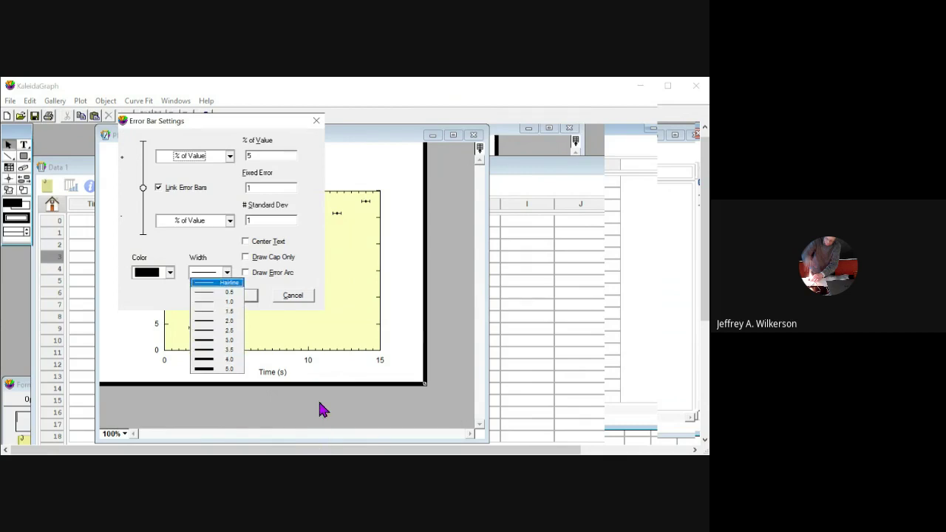
pyautogui.press('Return')
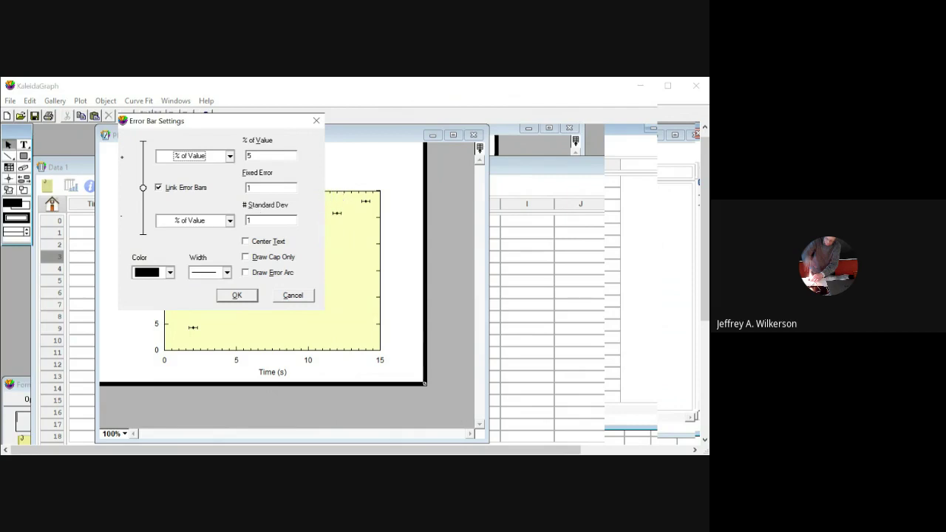
# Use the Unc. Pos. data column as the linked error for the Position Y error bars and plot them
pyautogui.moveTo(203, 222)
pyautogui.press('Escape')
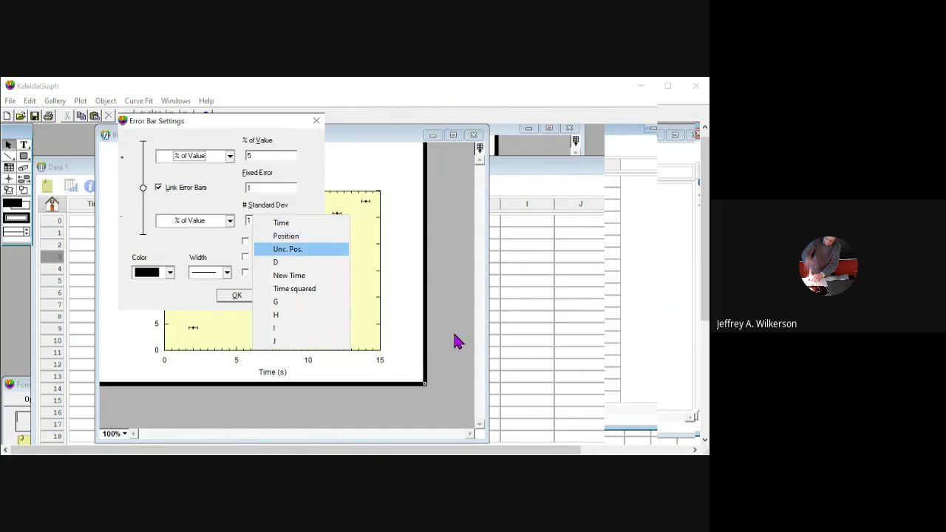
pyautogui.press('Up')
pyautogui.press('Down')
pyautogui.press('Up')
pyautogui.press('Up')
pyautogui.press('Down')
pyautogui.press('Return')
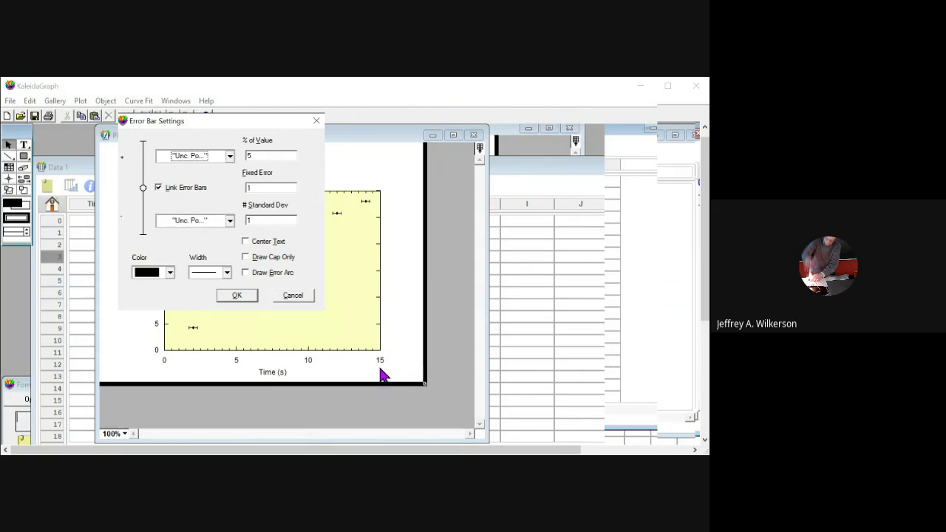
pyautogui.press('Return')
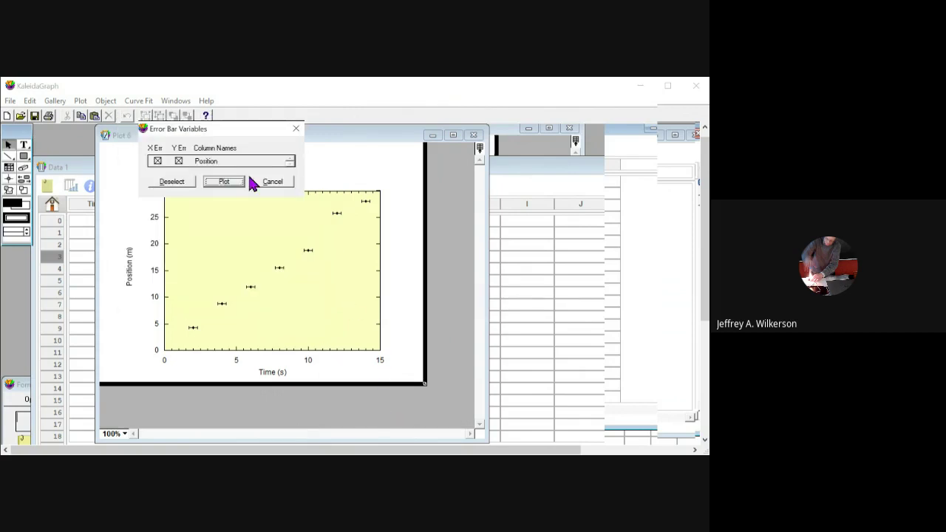
pyautogui.press('Return')
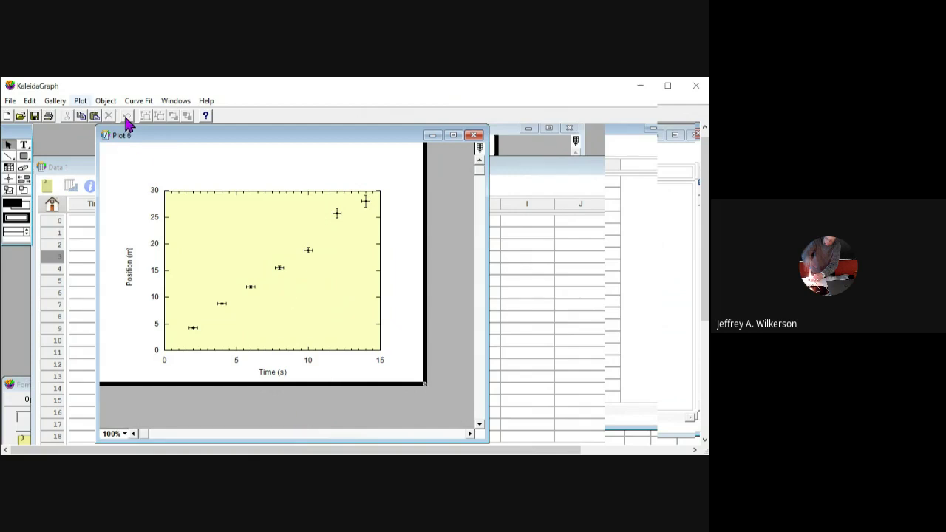
# Turn on the display of Plot 6's legend and title
pyautogui.click(81, 101)
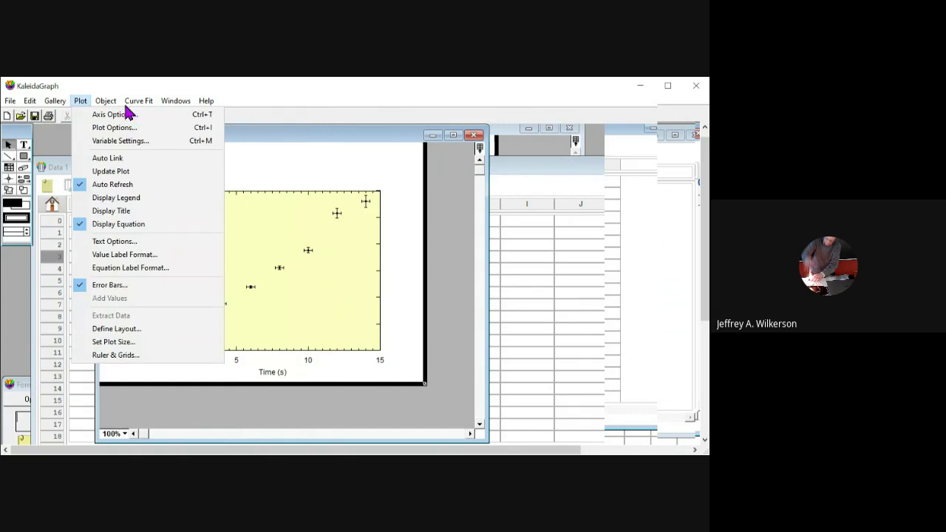
pyautogui.click(154, 197)
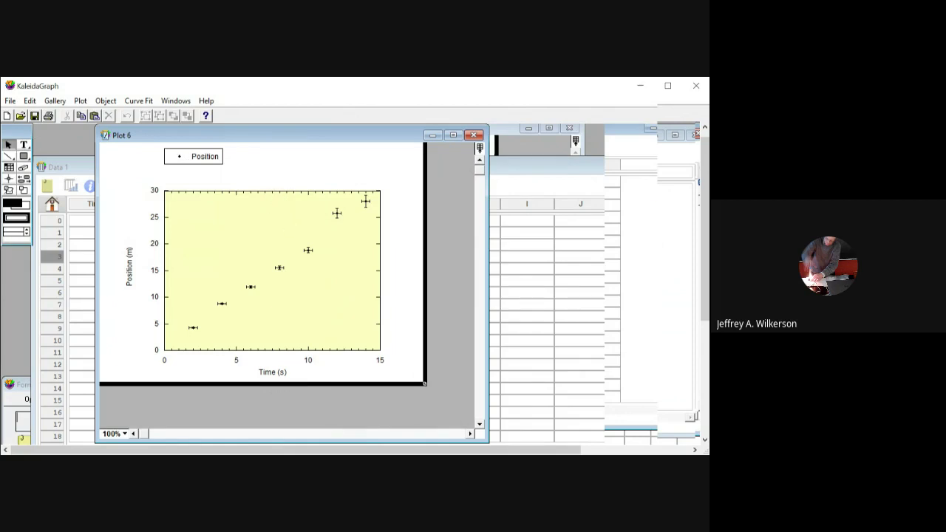
pyautogui.hscroll(3, 287, 286)
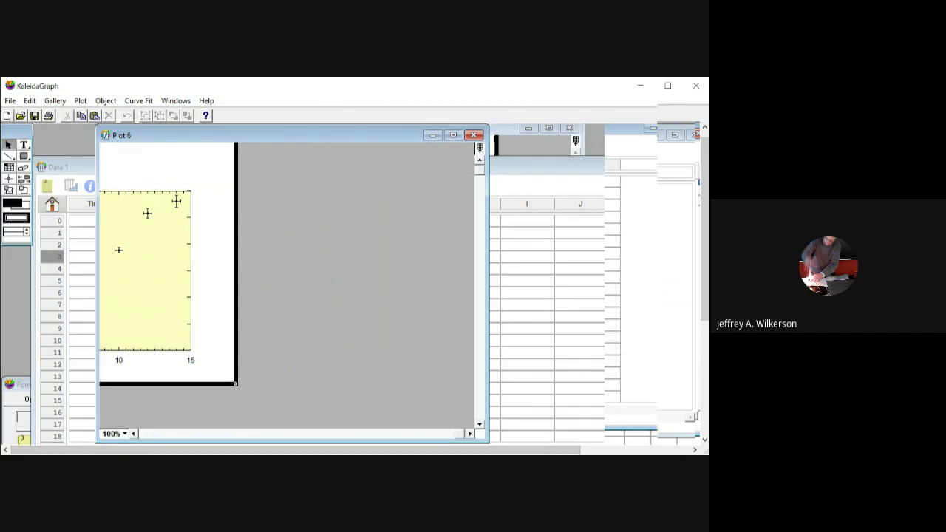
pyautogui.hotkey('alt', 'Tab')
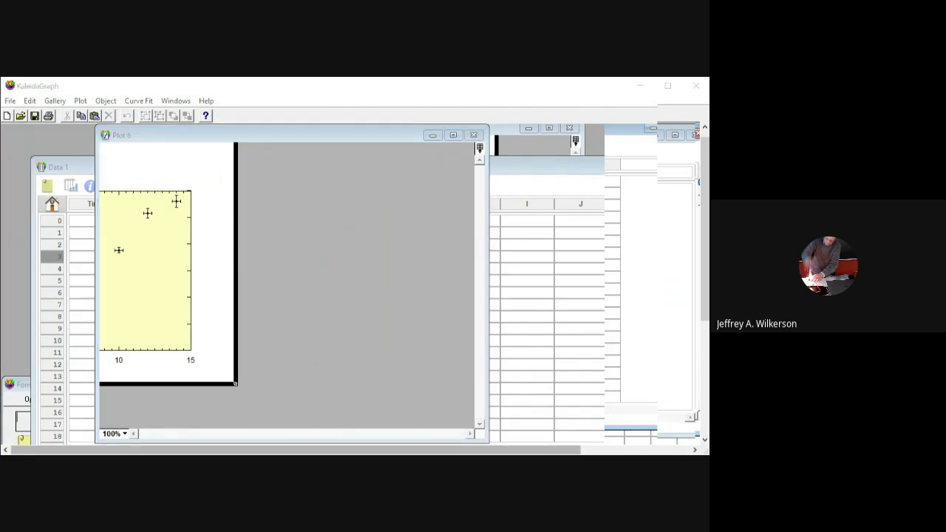
pyautogui.hotkey('alt', 'Tab')
pyautogui.hscroll(-3, 287, 286)
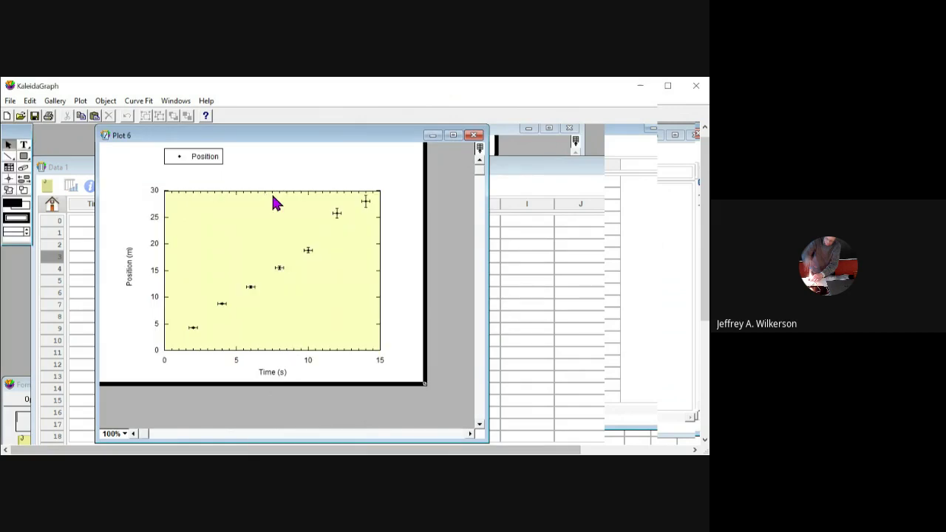
pyautogui.click(80, 101)
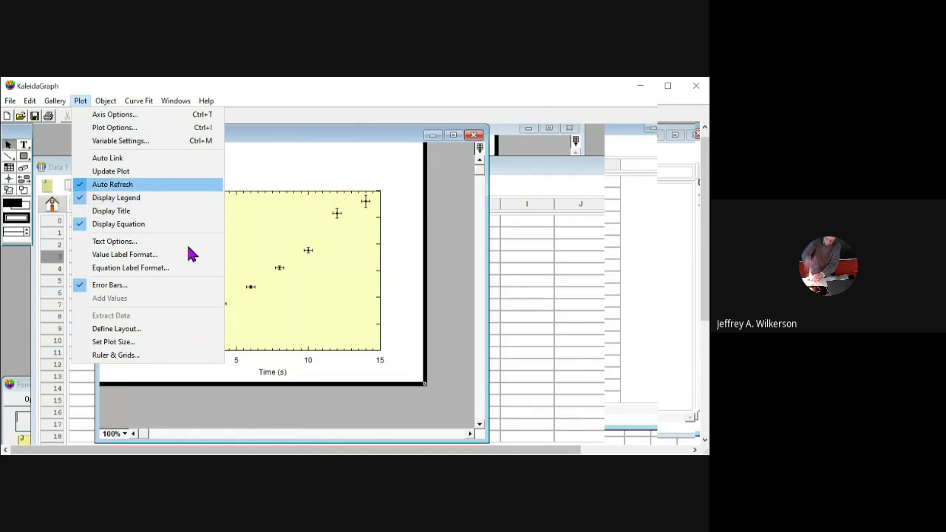
pyautogui.press('Down')
pyautogui.press('Return')
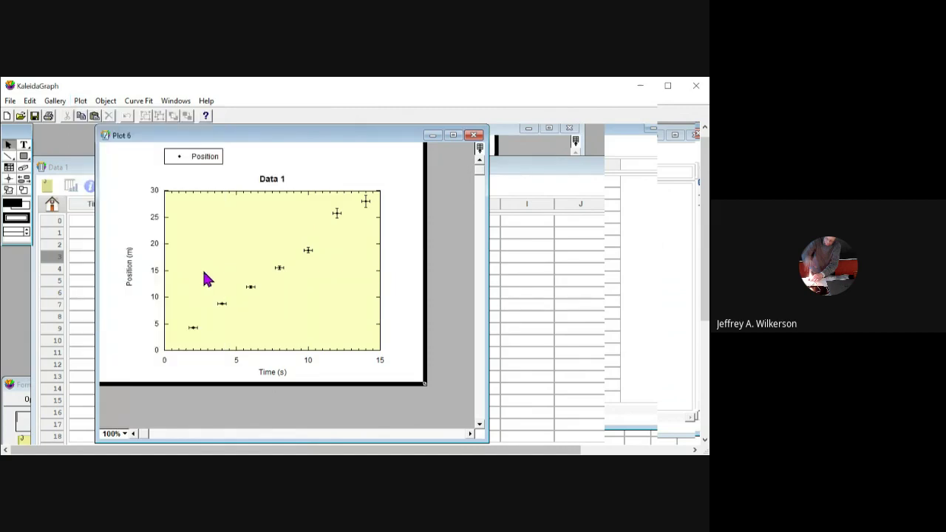
pyautogui.click(81, 101)
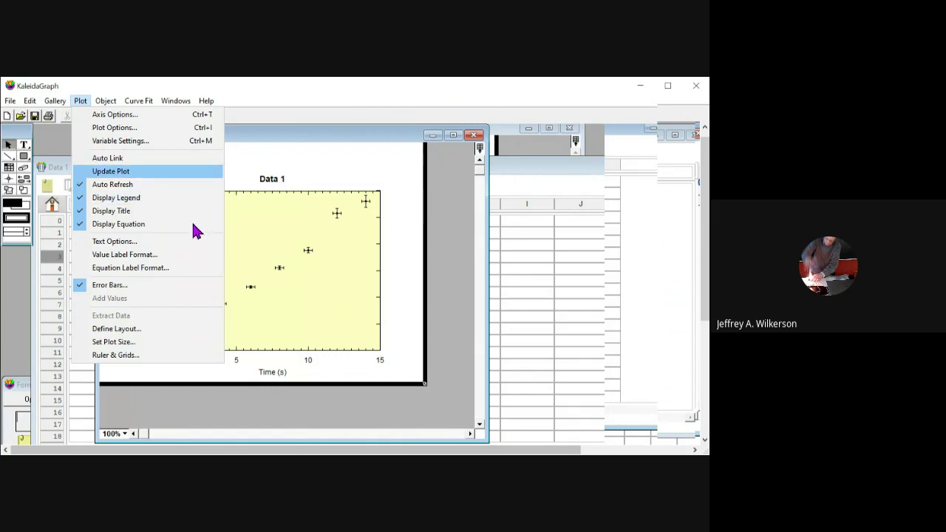
pyautogui.press('Down')
pyautogui.press('Down')
pyautogui.press('Down')
pyautogui.press('Down')
pyautogui.press('Up')
pyautogui.press('Up')
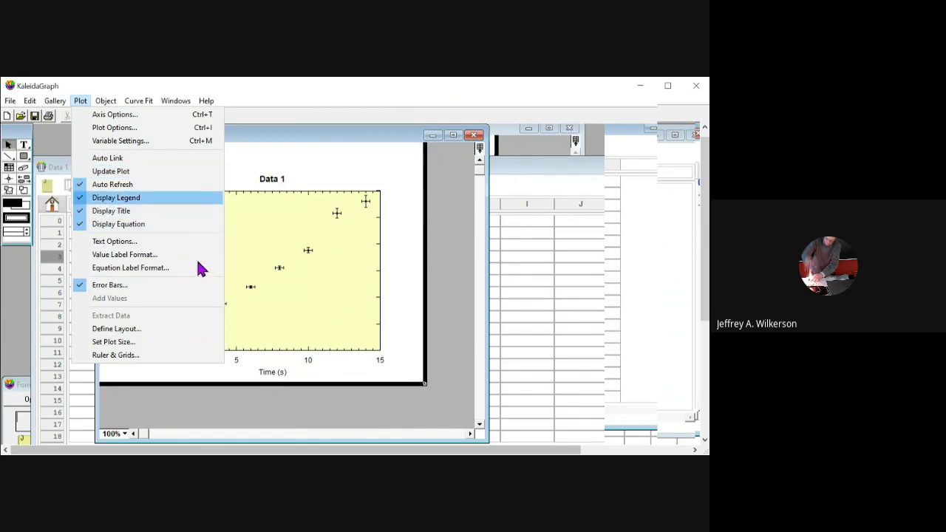
pyautogui.press('Up')
pyautogui.press('Up')
pyautogui.press('Return')
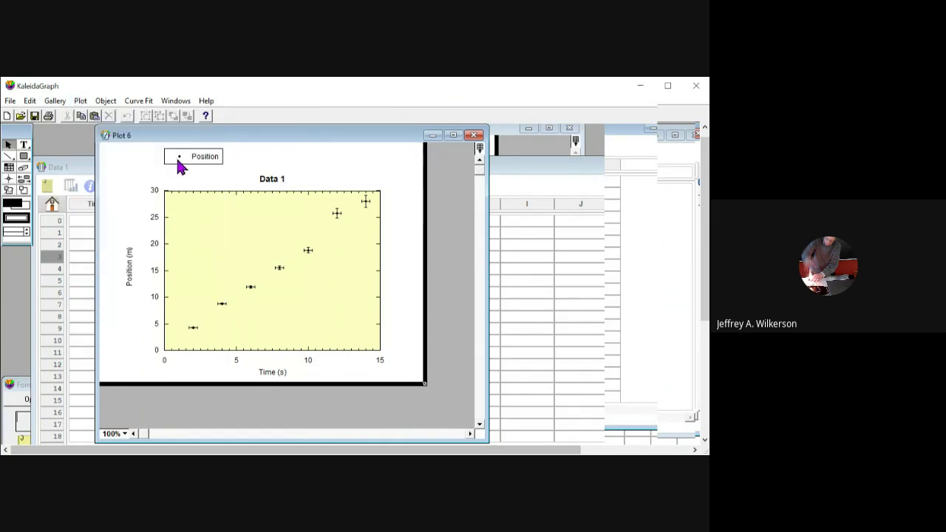
# Change the marker of the Position variable to the small dot in its variable settings
pyautogui.doubleClick(179, 157)
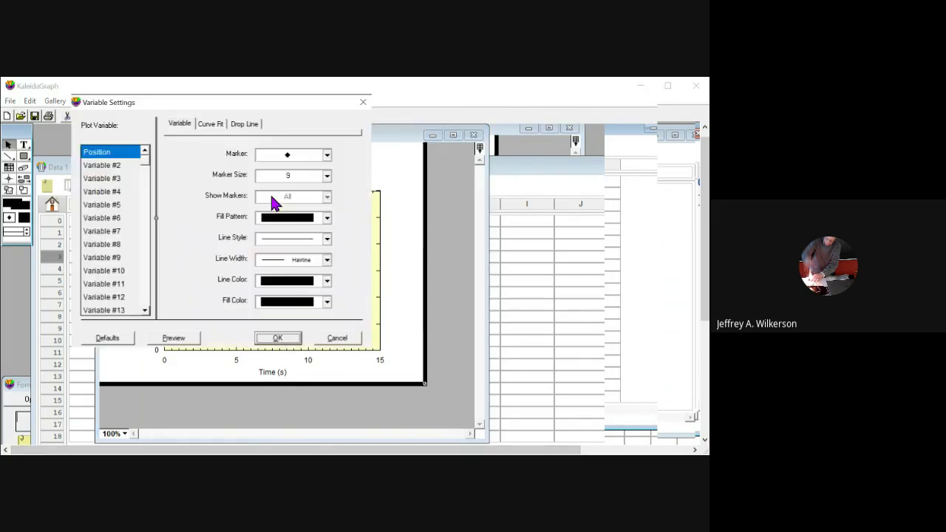
pyautogui.hotkey('alt', 'Down')
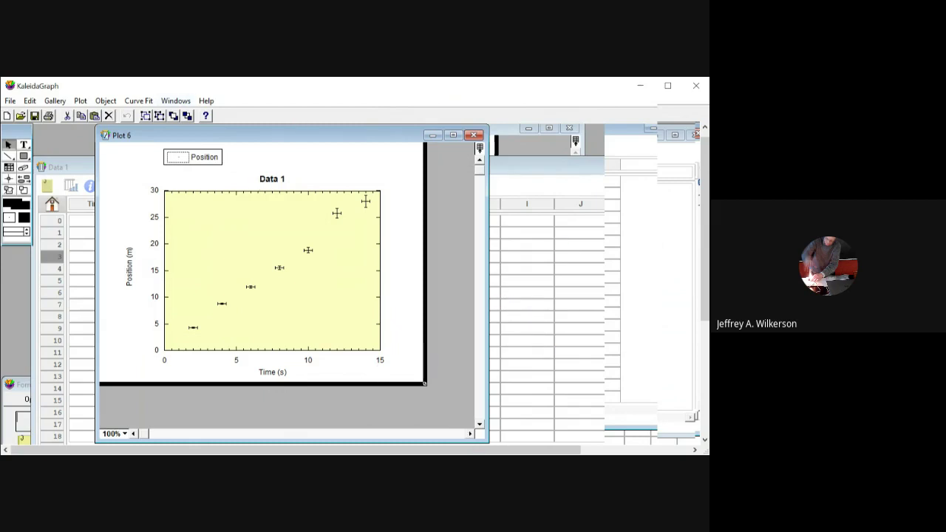
# Add a linear curve fit to the Position data in Plot 6
pyautogui.click(139, 100)
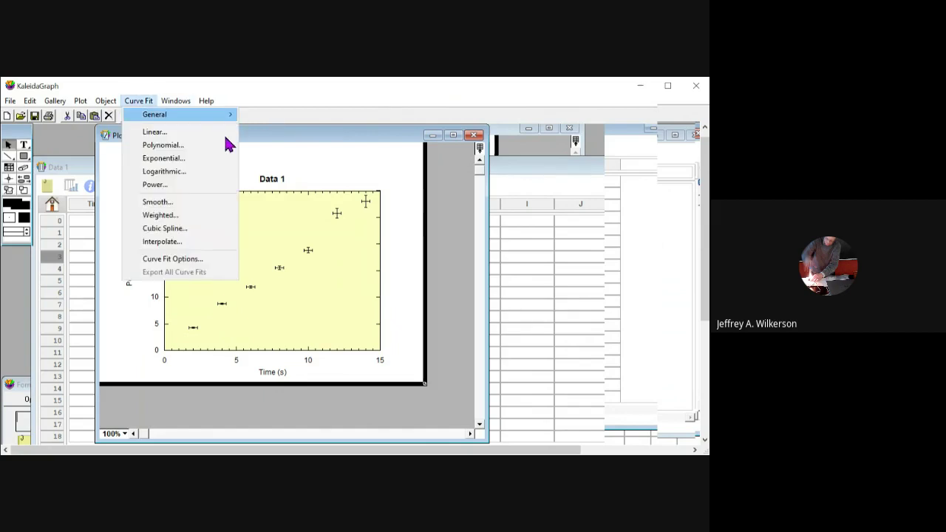
pyautogui.press('Return')
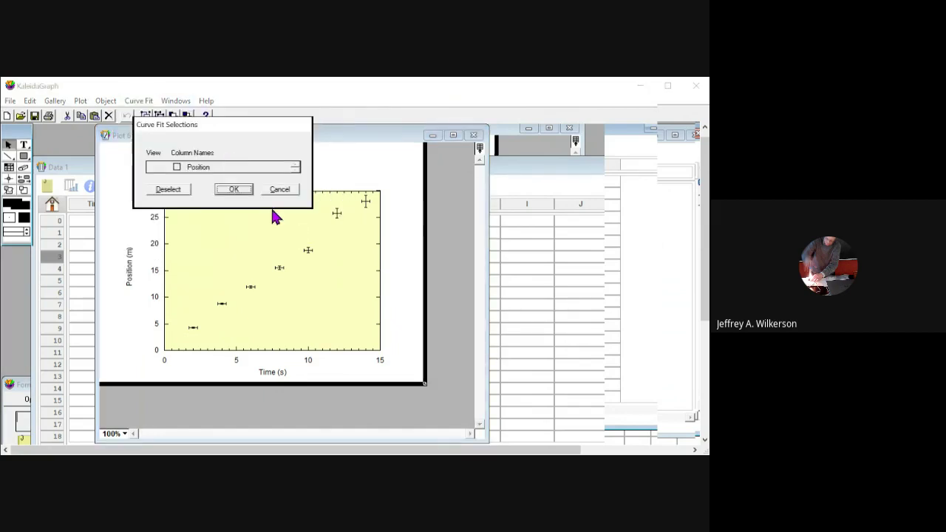
pyautogui.press('Return')
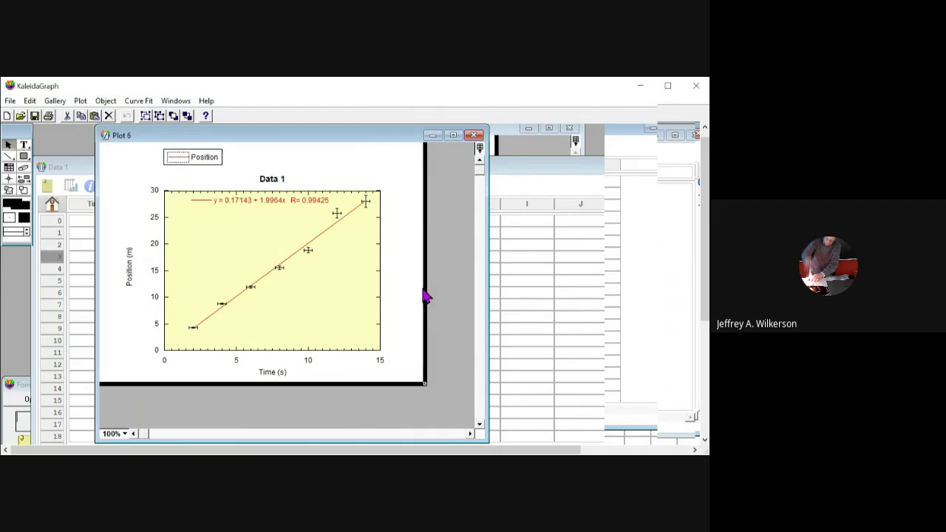